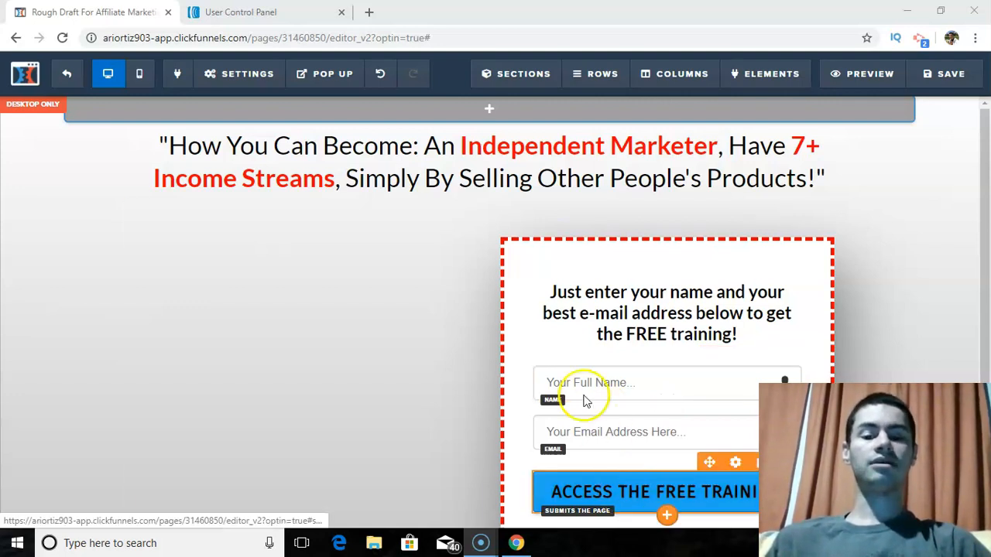
key("ctrl+Tab")
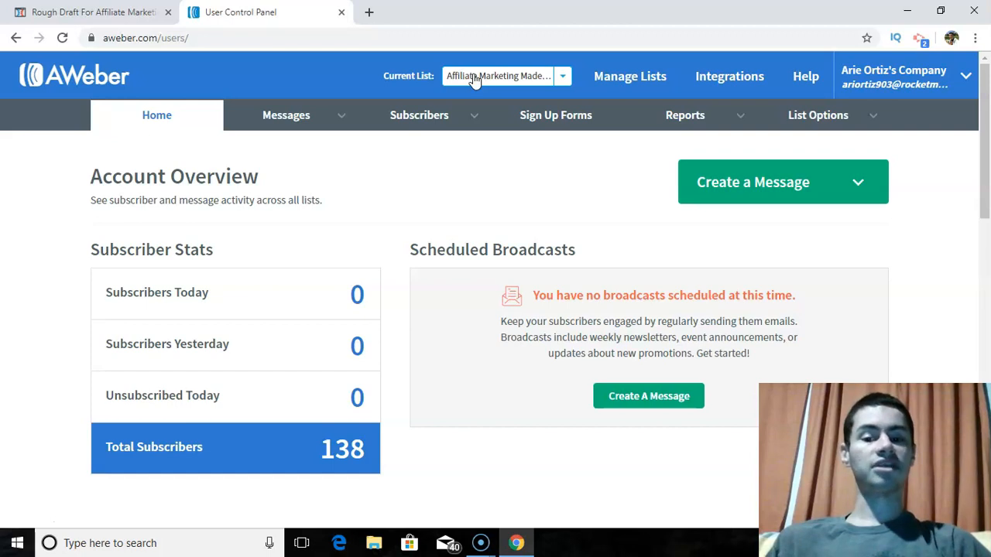
key("ctrl+Tab")
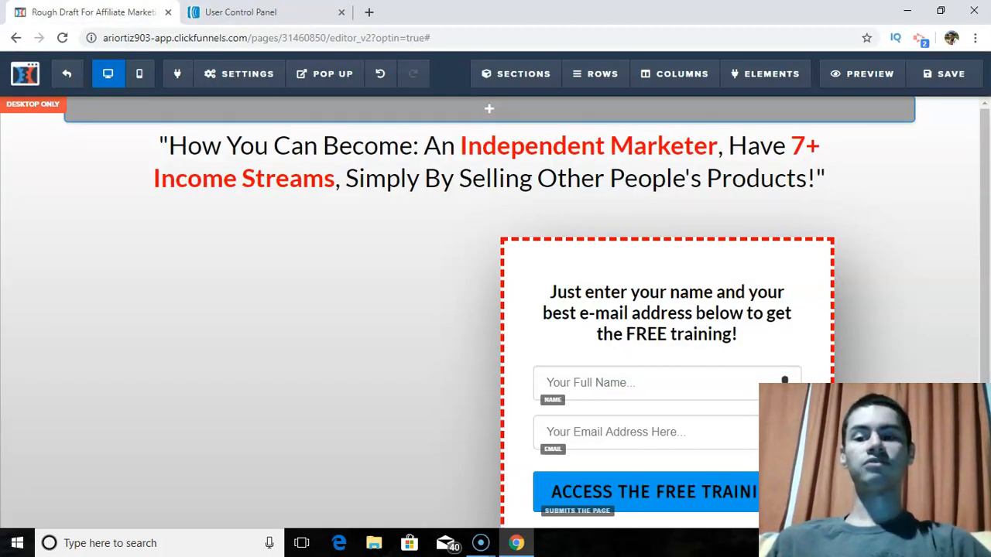
- Exit the page editor and open the Integrations section of the ClickFunnels account settings
left_click(65, 73)
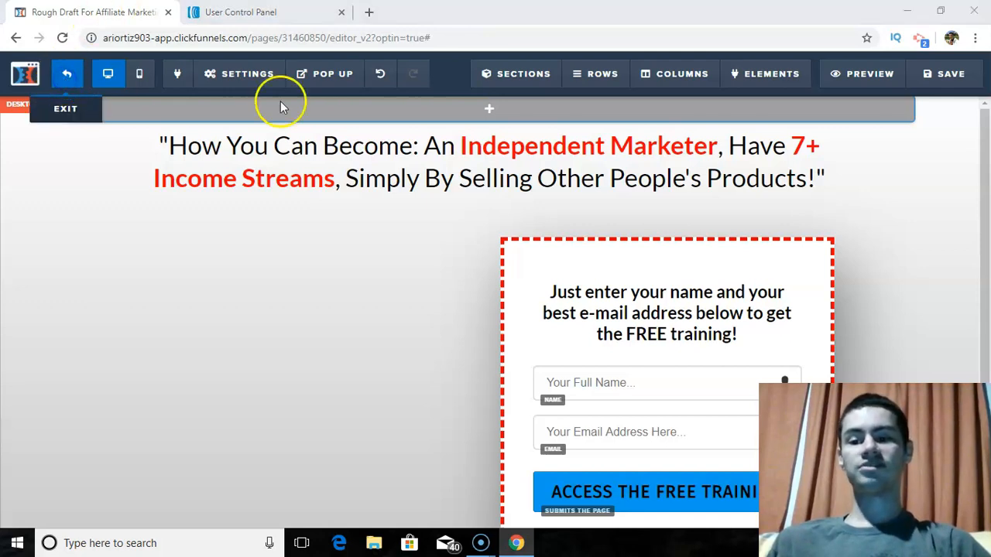
left_click(565, 120)
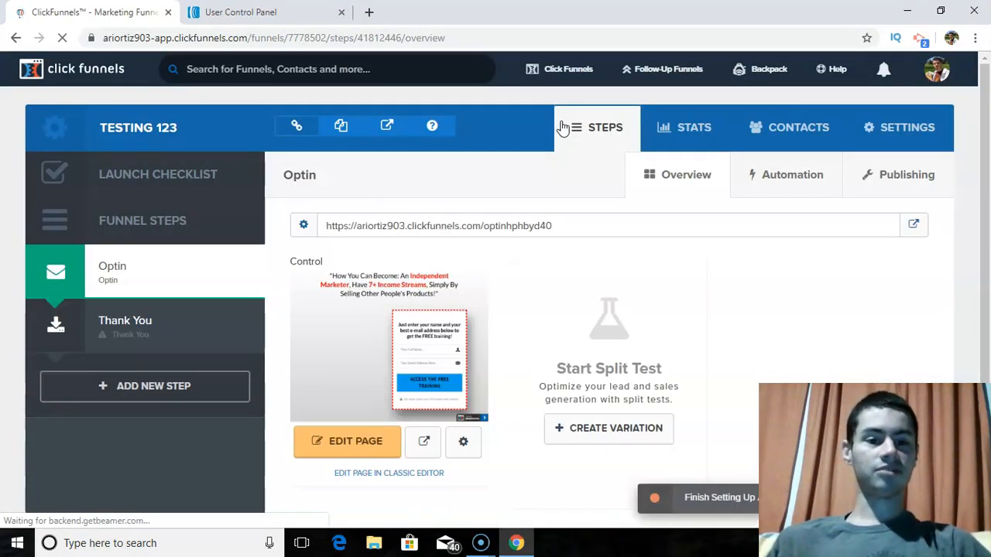
mouse_move(951, 74)
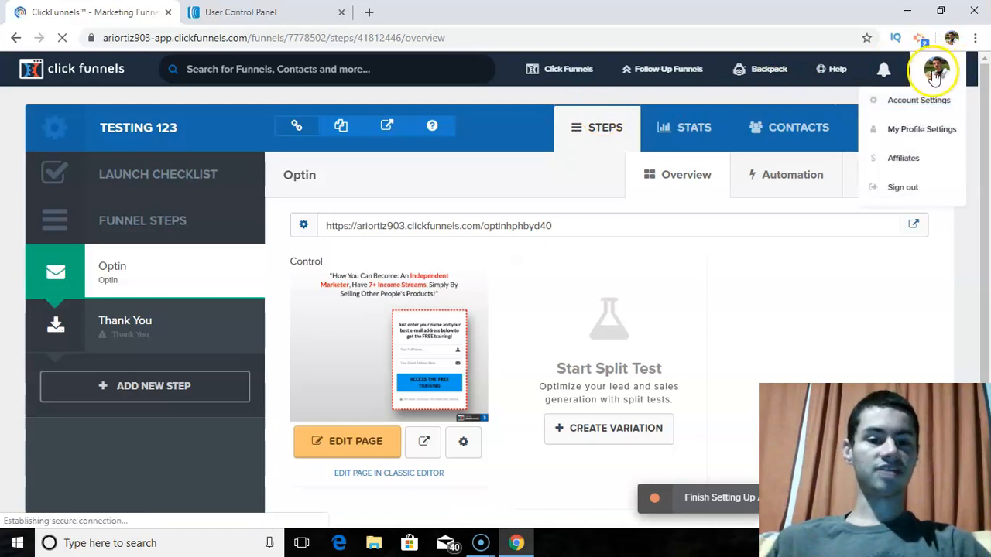
left_click(914, 102)
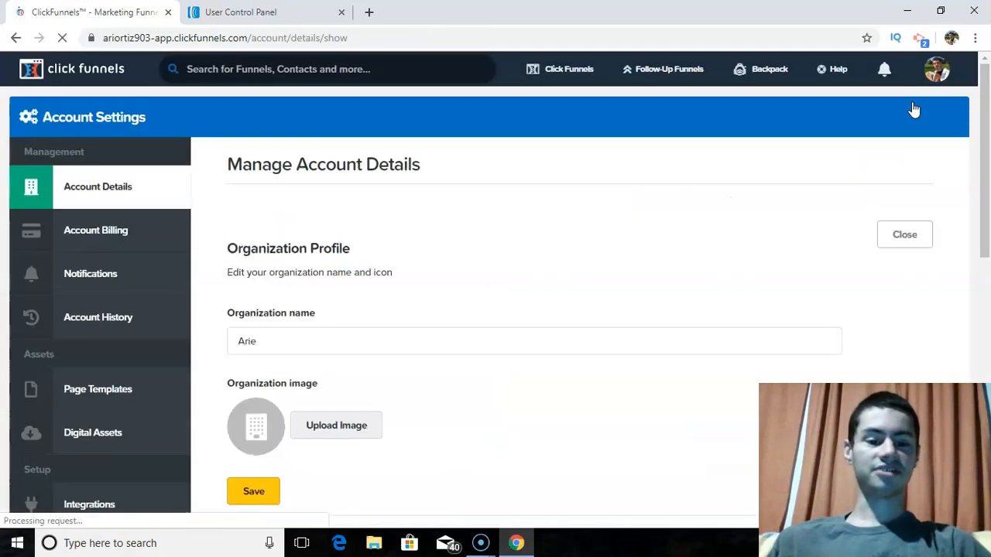
left_click(970, 89)
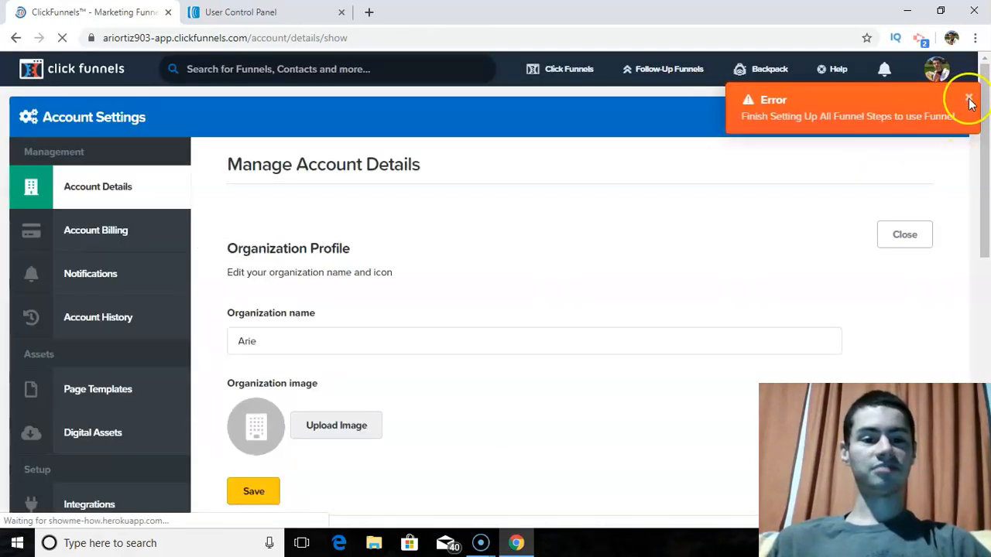
left_click_drag(987, 94, 987, 200)
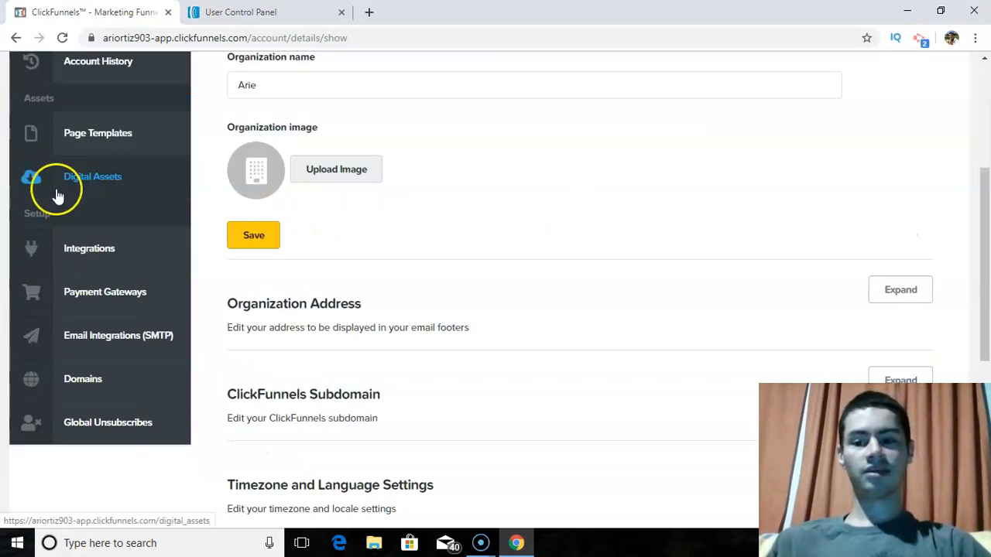
left_click(111, 263)
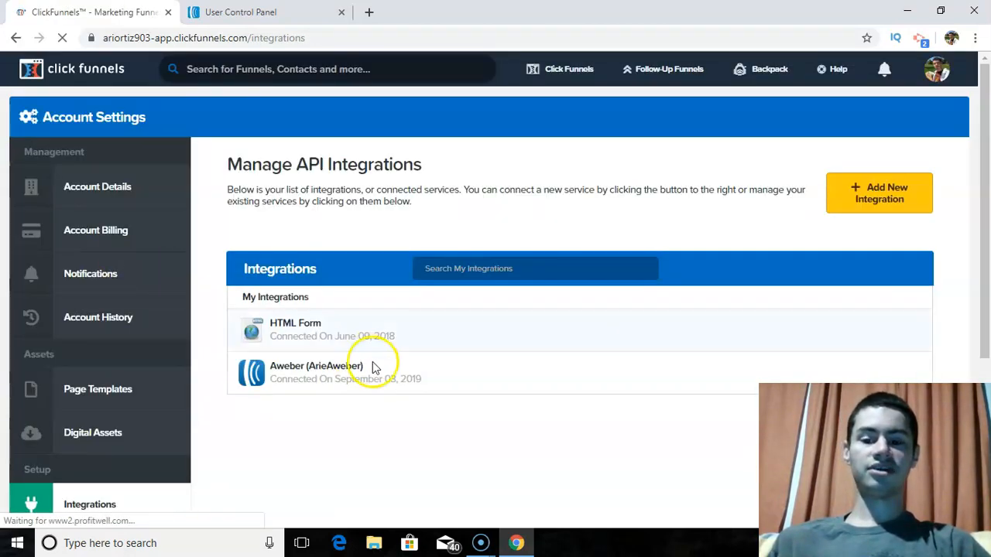
- Open the form for adding a new Aweber integration and go to its nickname field
left_click(281, 374)
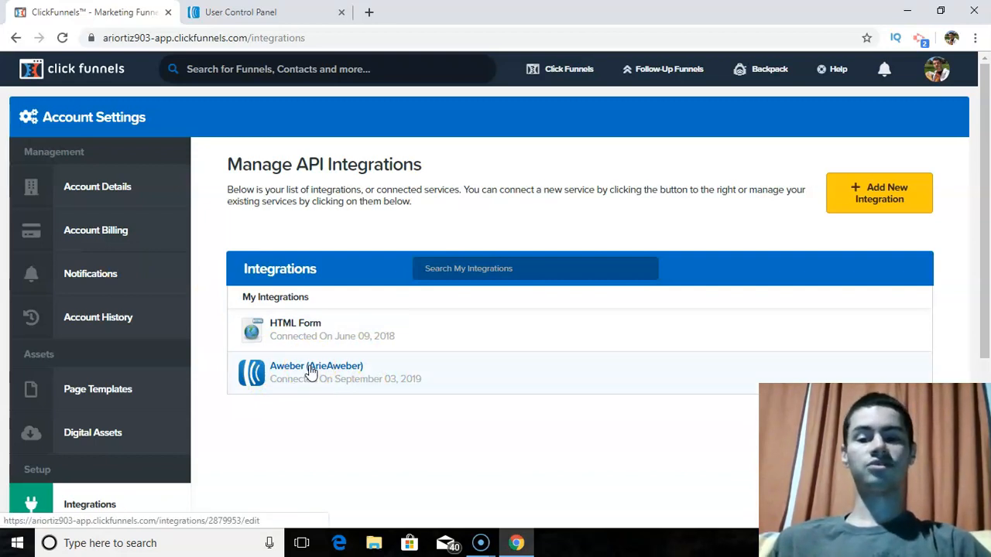
left_click(873, 189)
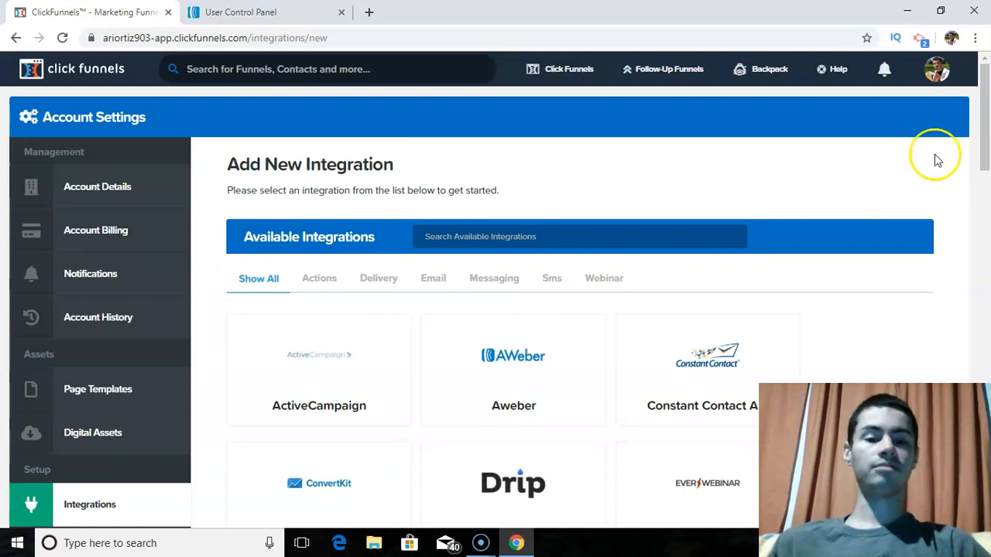
left_click_drag(985, 132, 985, 183)
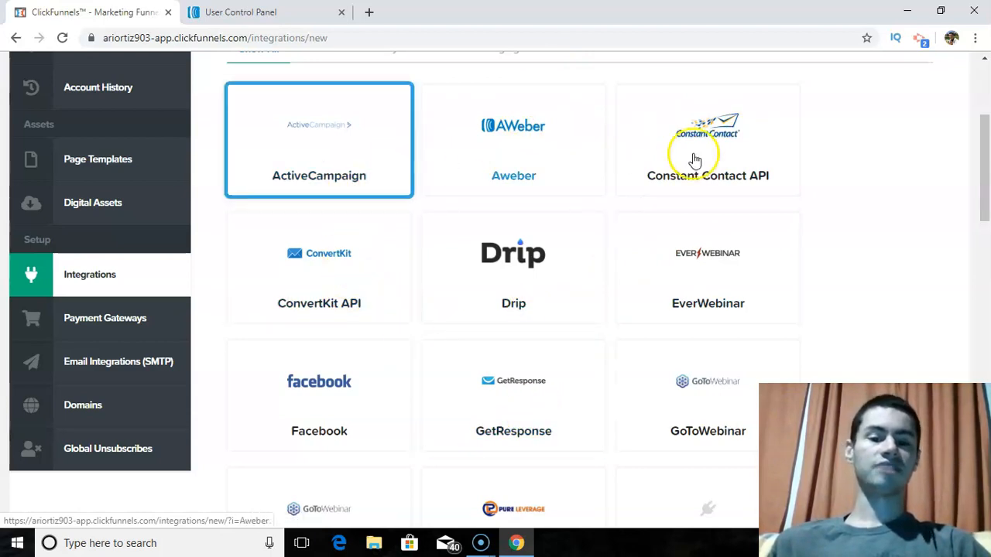
mouse_move(987, 157)
left_mouse_down()
mouse_move(987, 262)
mouse_move(987, 140)
mouse_move(987, 162)
left_mouse_up()
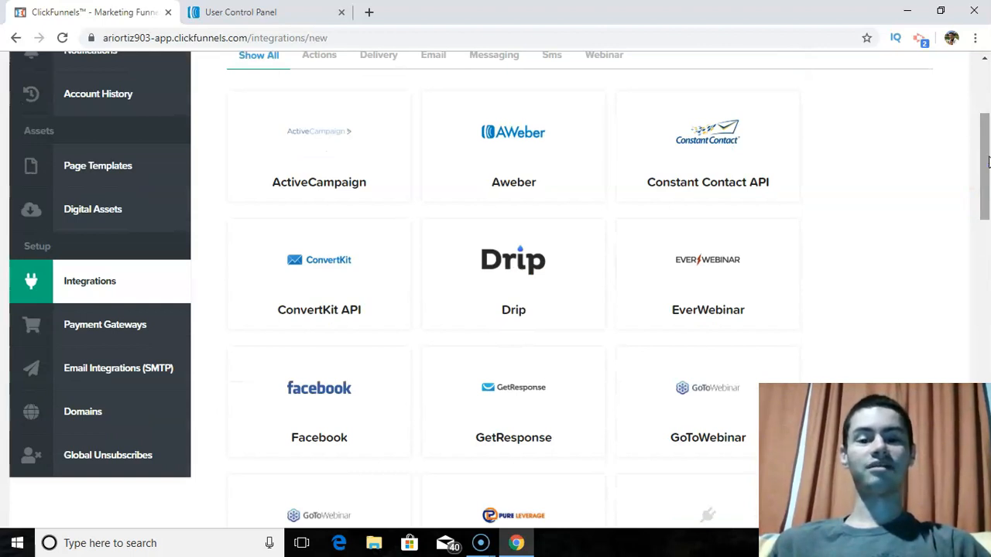
left_click(515, 130)
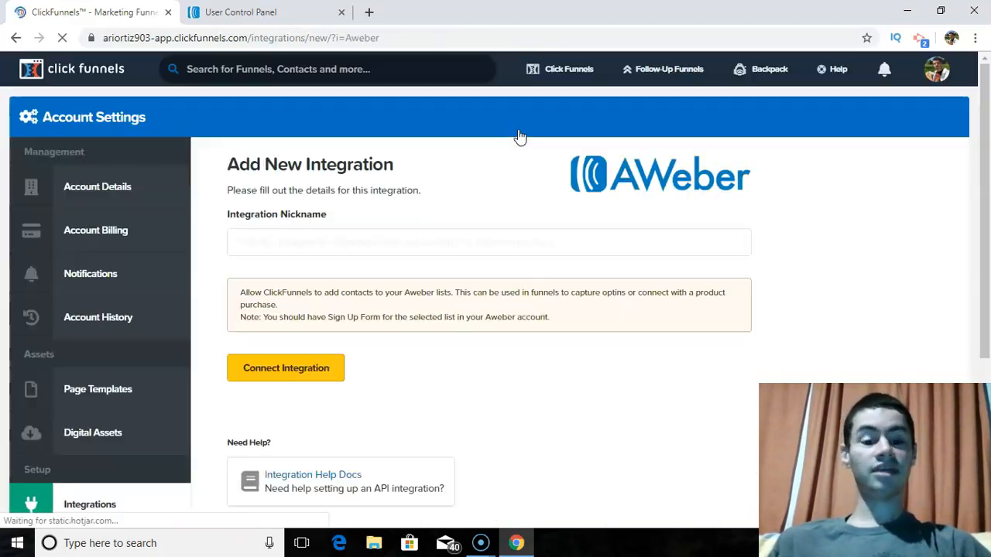
left_click(282, 246)
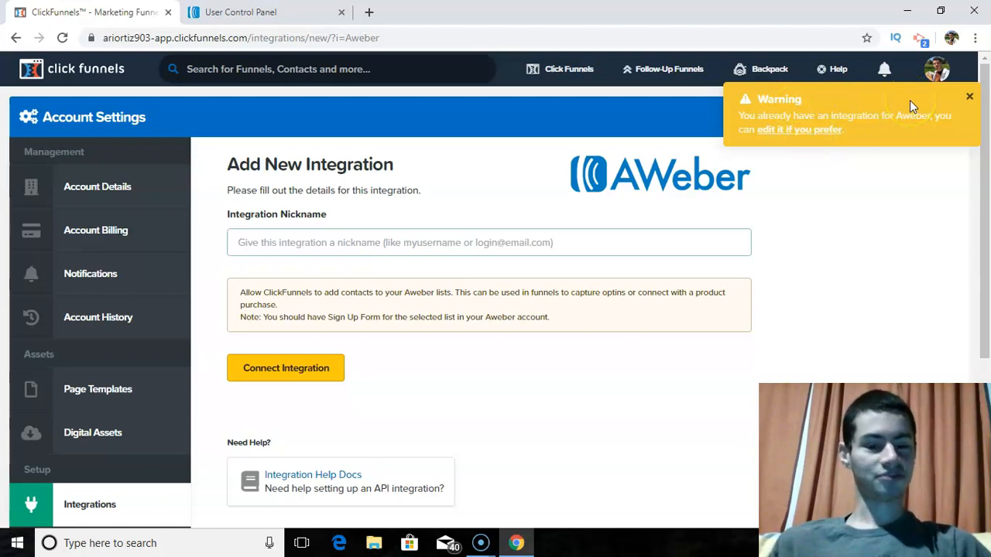
left_click(969, 96)
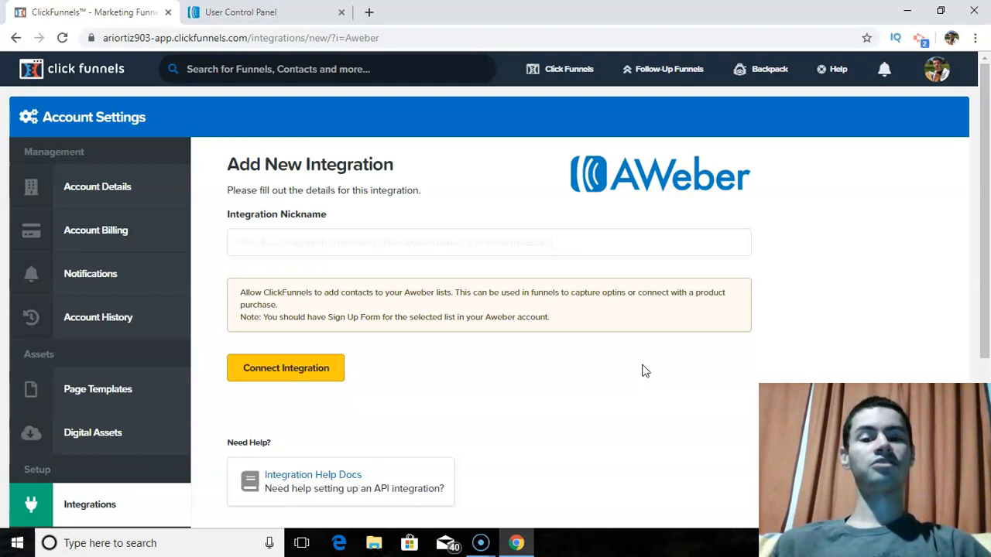
- Return to the TESTING 123 funnel and open the Control page of its Optin step for editing
mouse_move(553, 67)
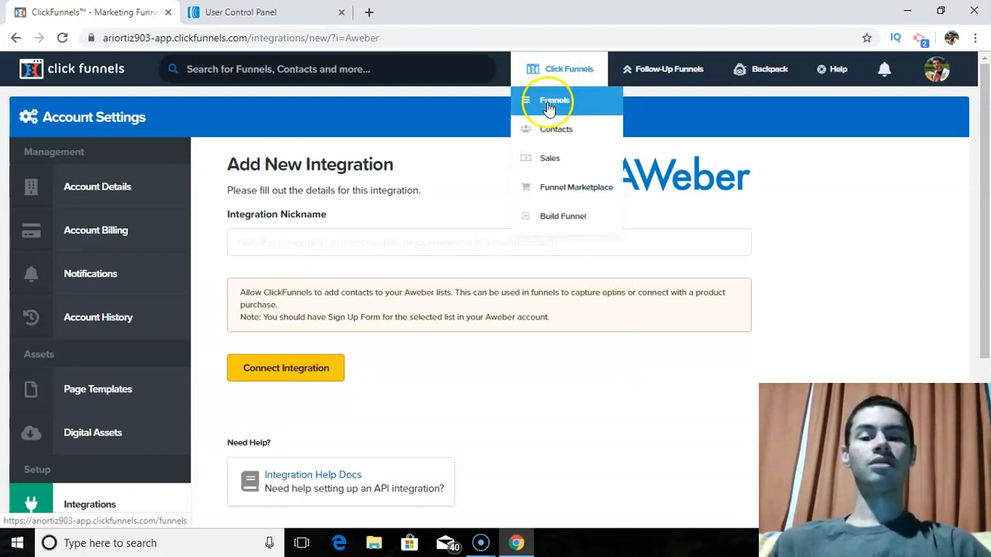
left_click(548, 107)
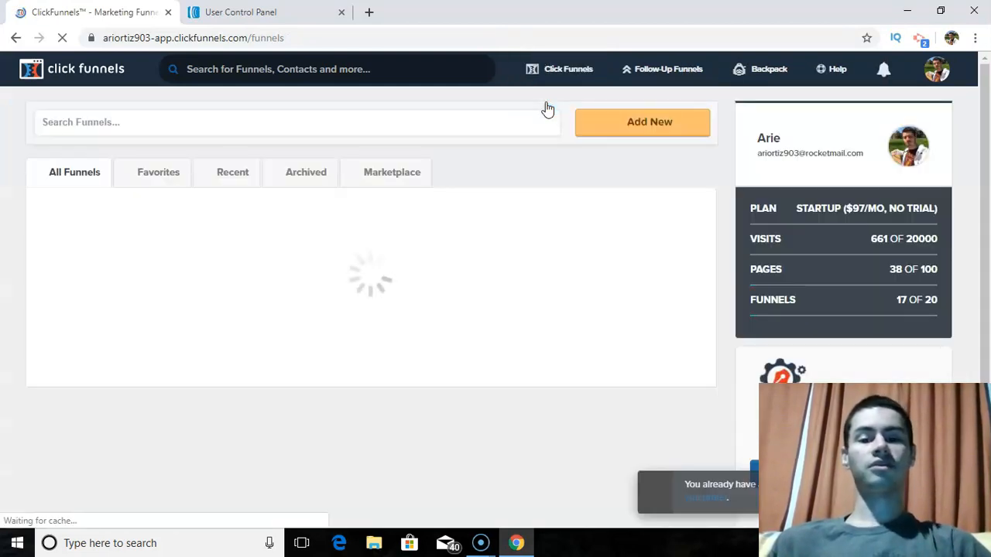
left_click_drag(979, 151, 988, 260)
left_click(106, 375)
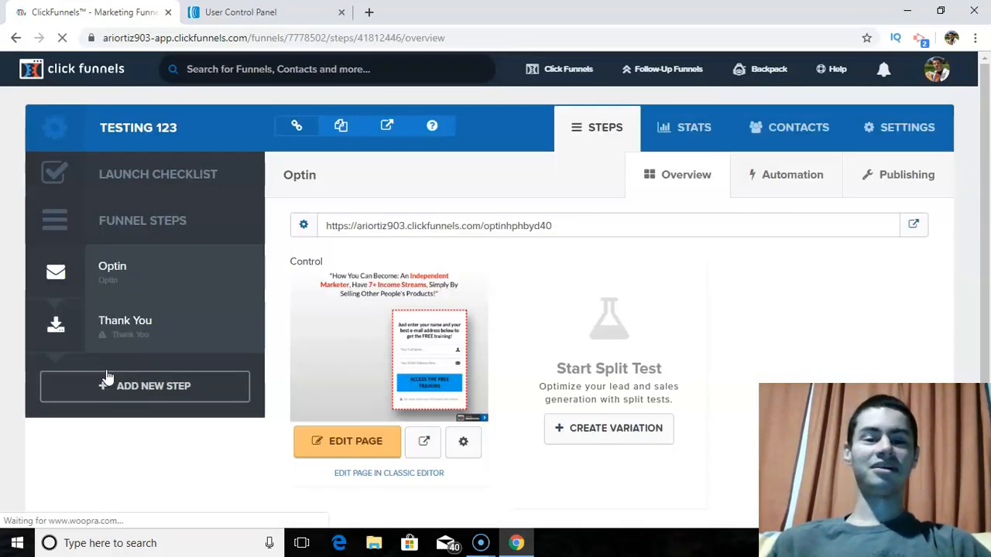
left_click(312, 443)
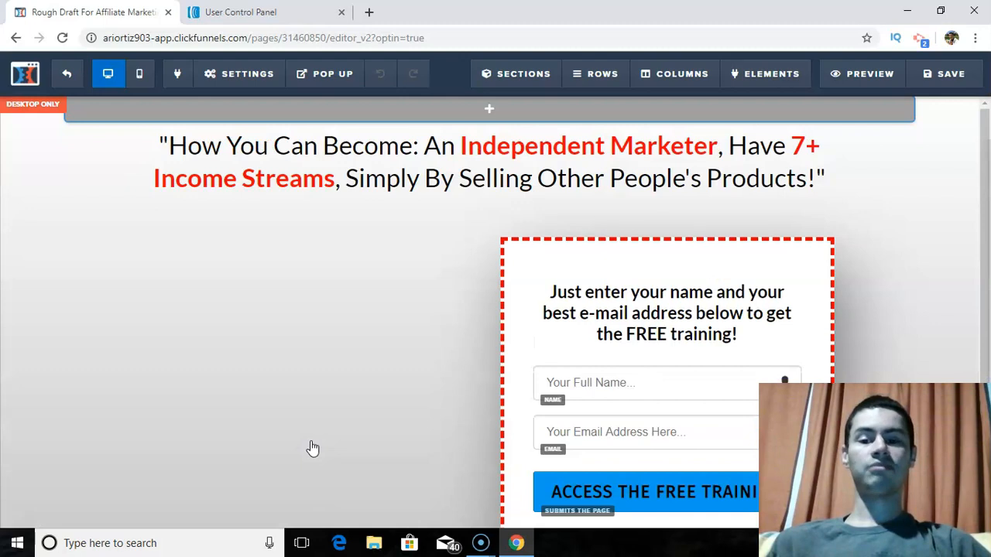
- Check which action is set for the "Access The Free Training" button, and close its settings
left_click(699, 499)
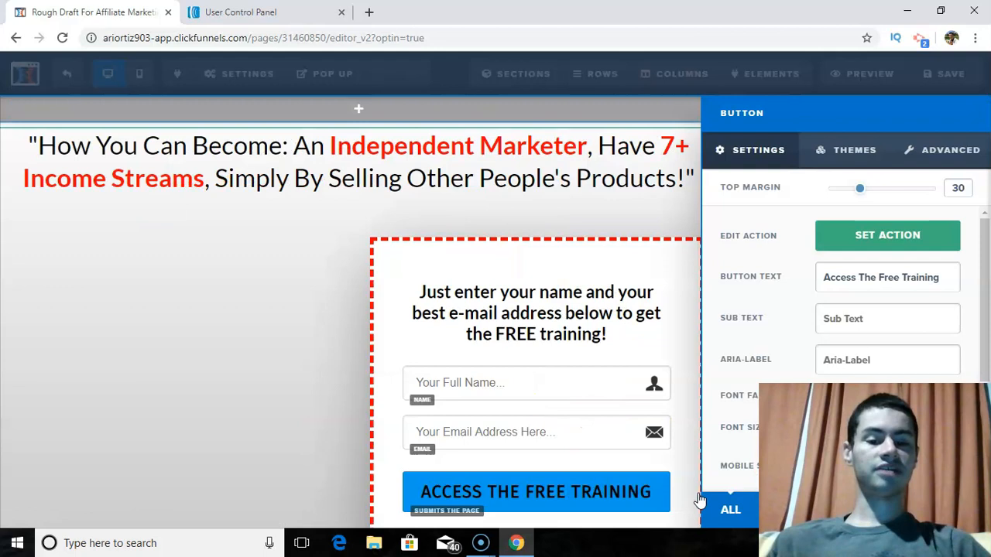
left_click(908, 246)
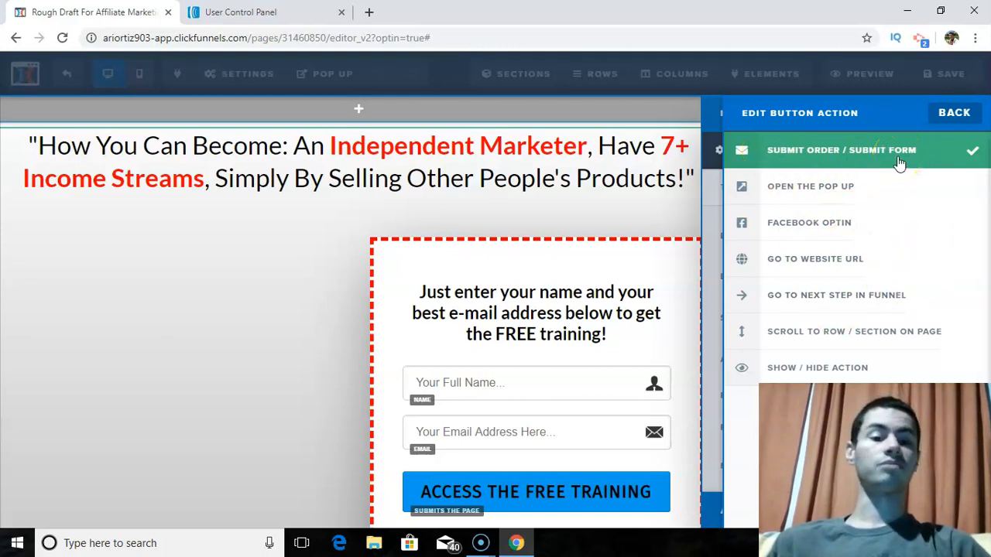
left_click(971, 119)
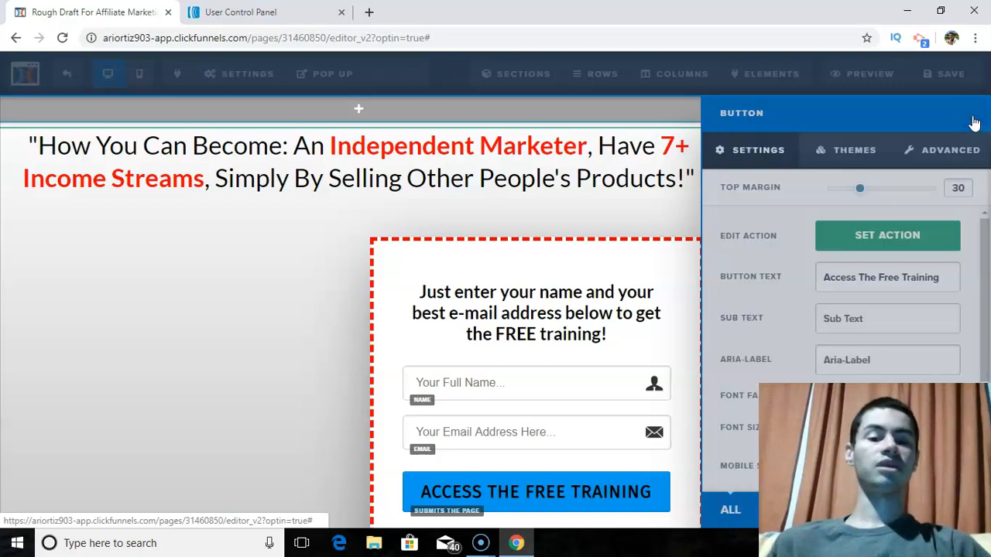
left_click(546, 244)
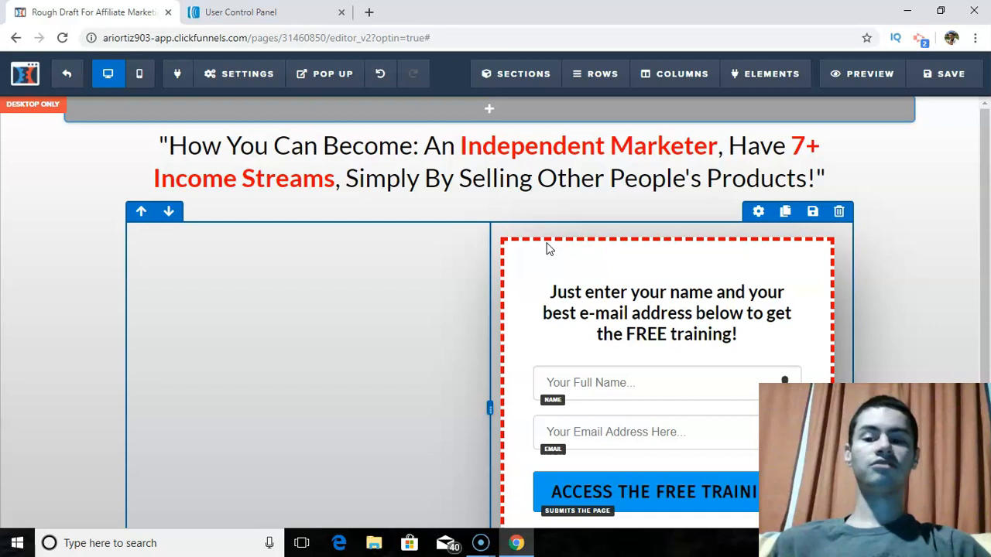
- View the page's email integration settings for the autoresponder, and close them
left_click(240, 75)
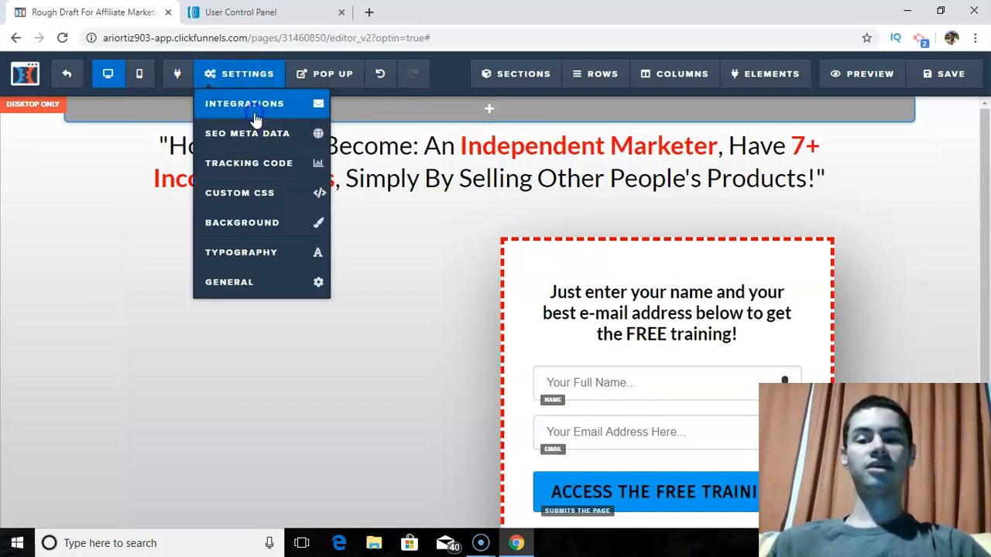
left_click(255, 109)
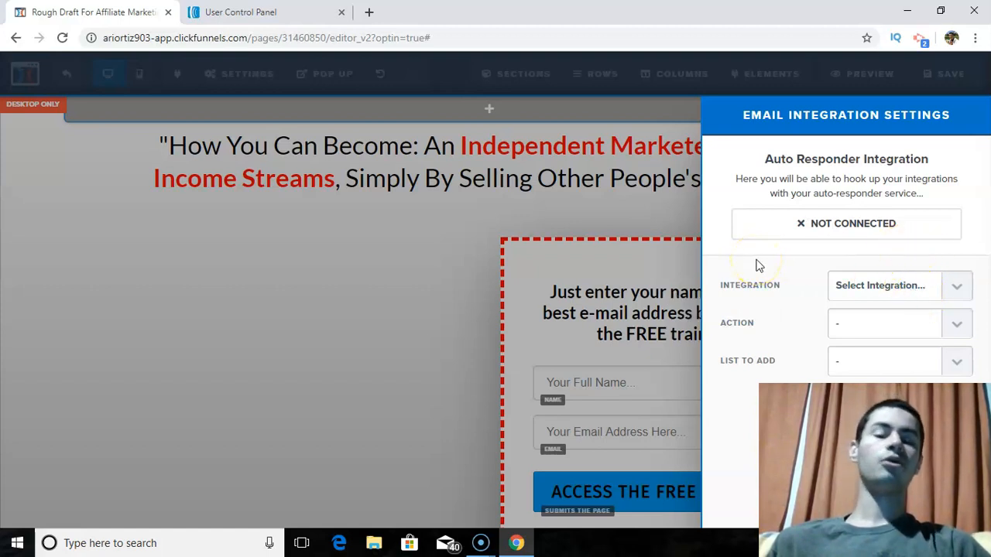
left_click(624, 286)
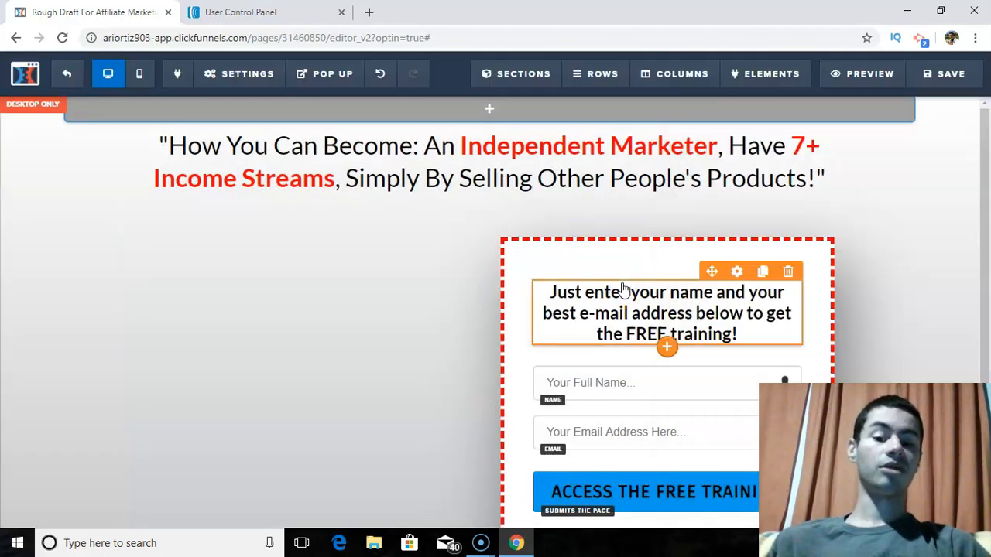
left_click(678, 468)
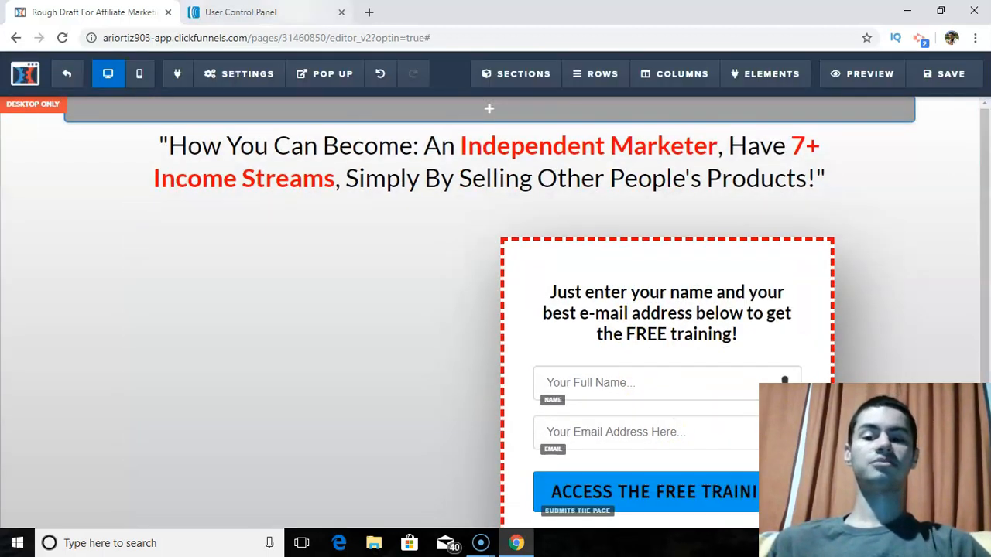
- Switch to AWeber to check which list is current, and return to the page editor
left_click(240, 11)
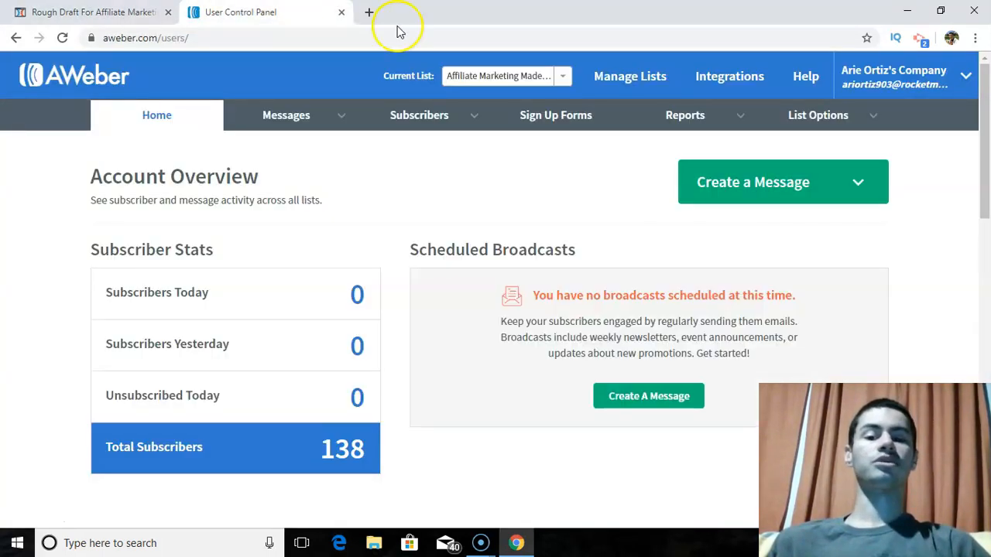
left_click(490, 78)
left_click(490, 81)
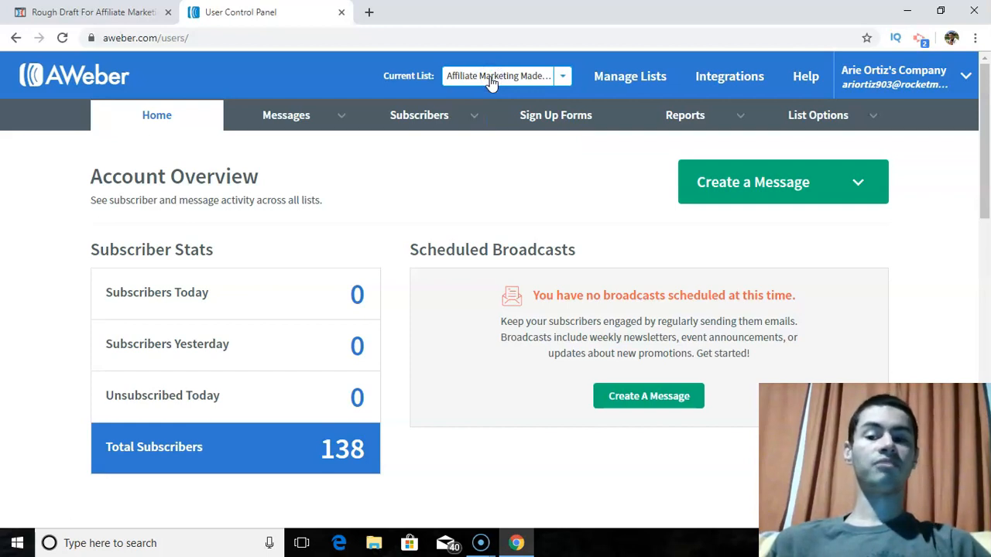
left_click(116, 11)
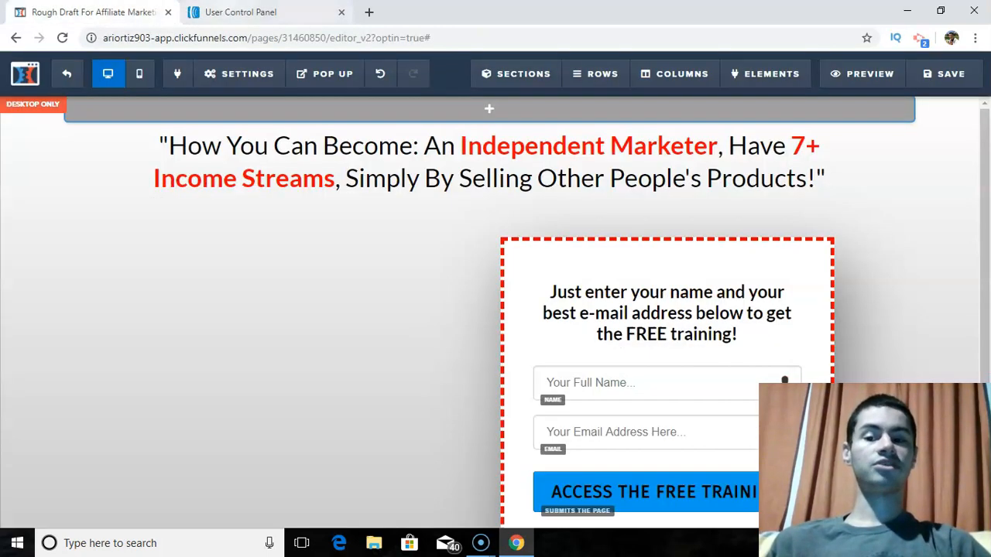
- Switch to AWeber, create a new sign up form with the default design, and continue to its Settings stage
left_click(240, 12)
left_click(576, 124)
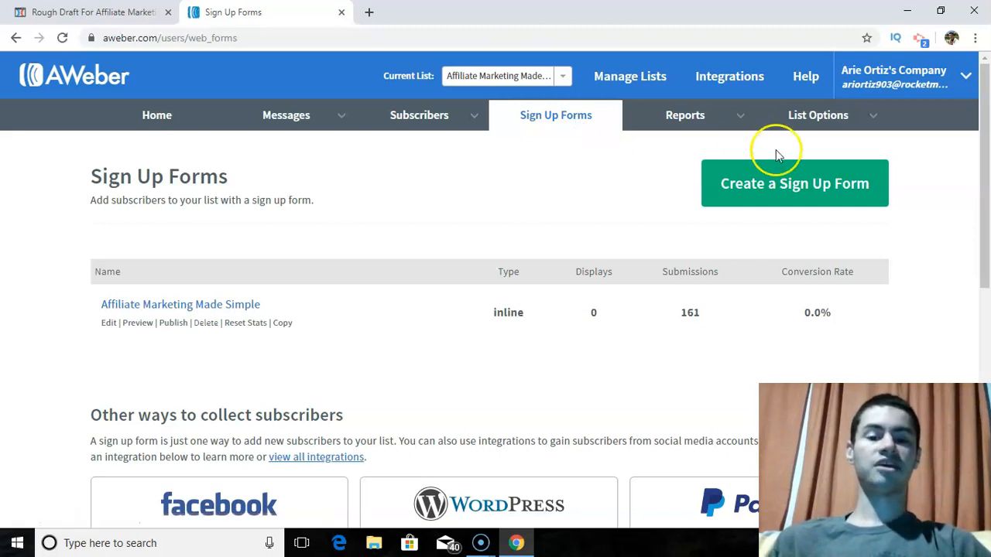
left_click(785, 192)
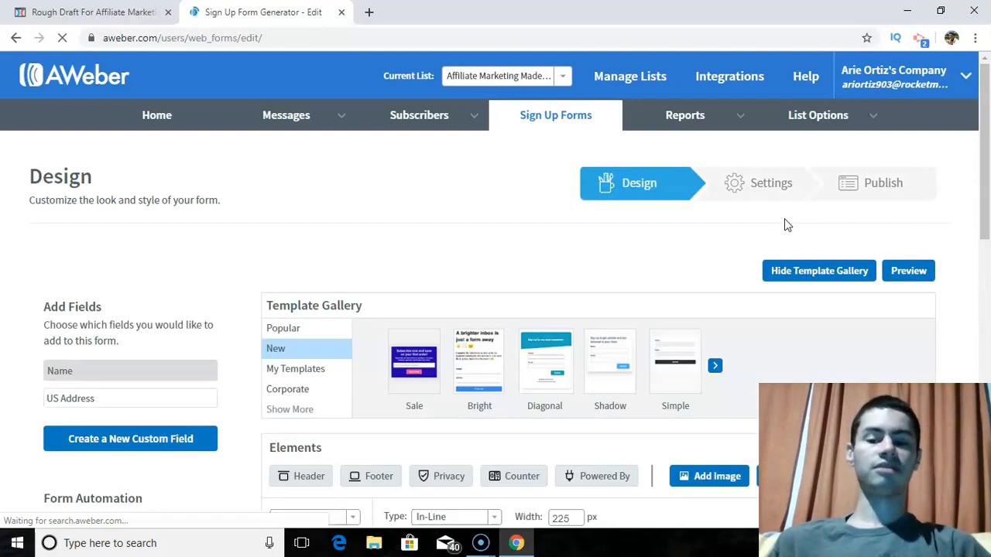
left_click_drag(985, 154, 987, 371)
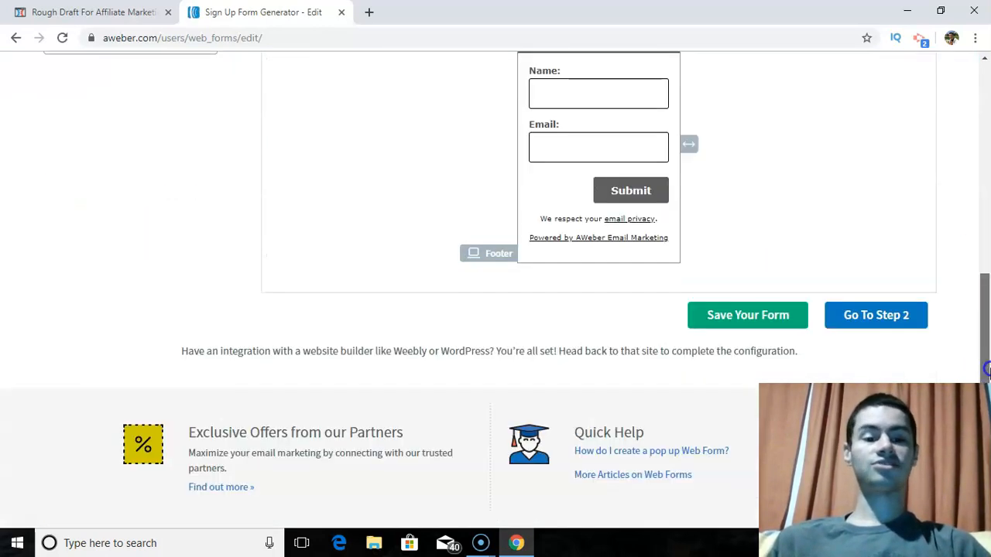
left_click(880, 315)
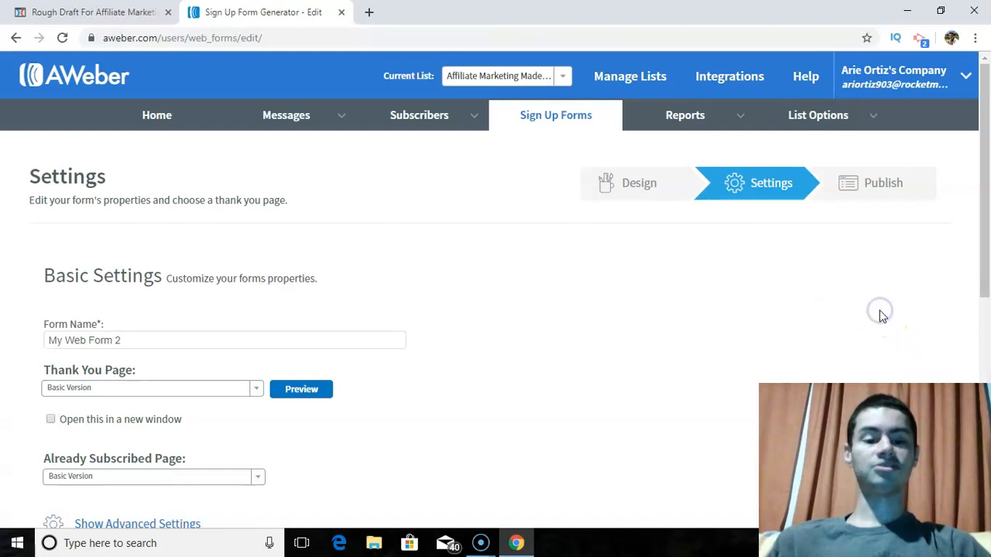
- Keep the sign up form's basic settings and continue to its Publish stage
scroll(881, 315, "down", 3)
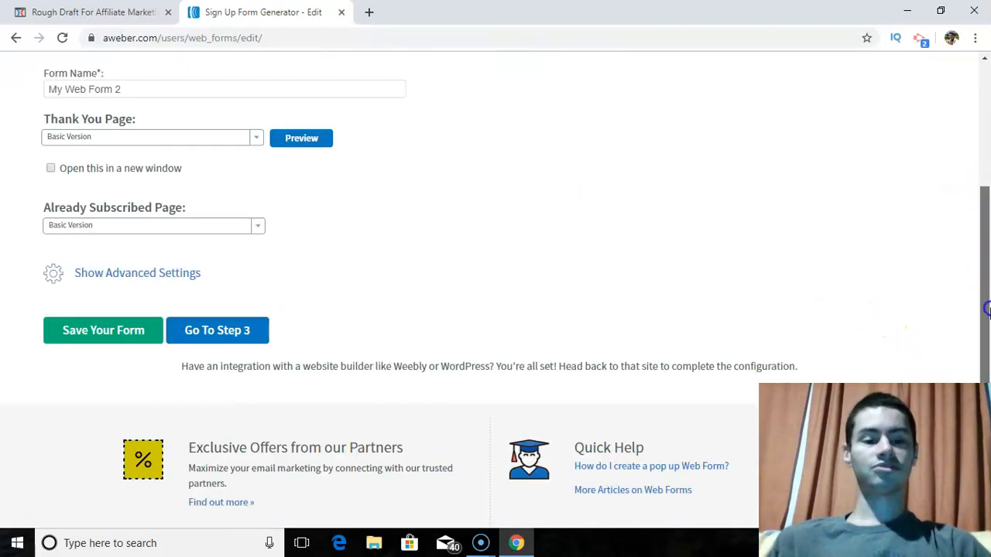
left_click(250, 339)
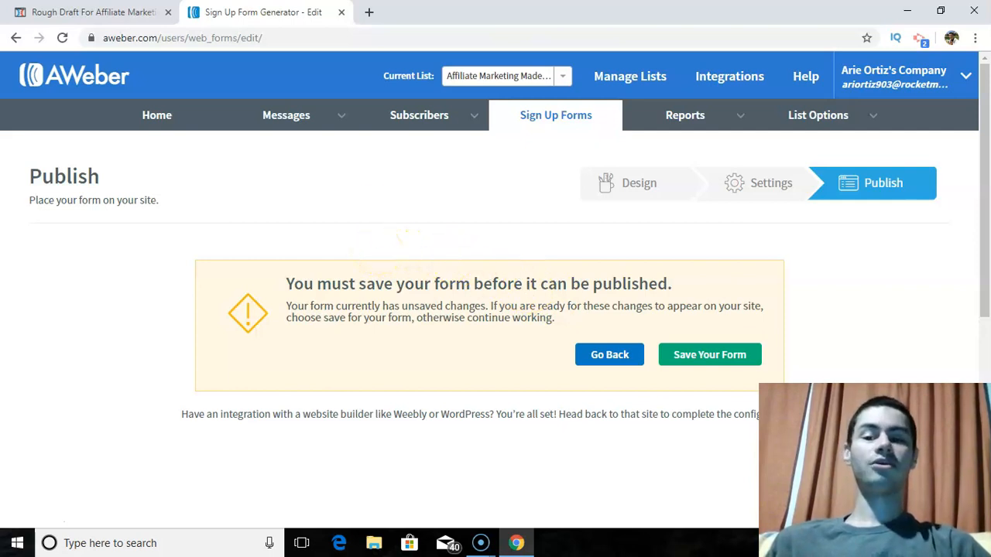
- Switch to the ClickFunnels page editor and select the Aweber integration in the page's email integration settings
left_click(92, 11)
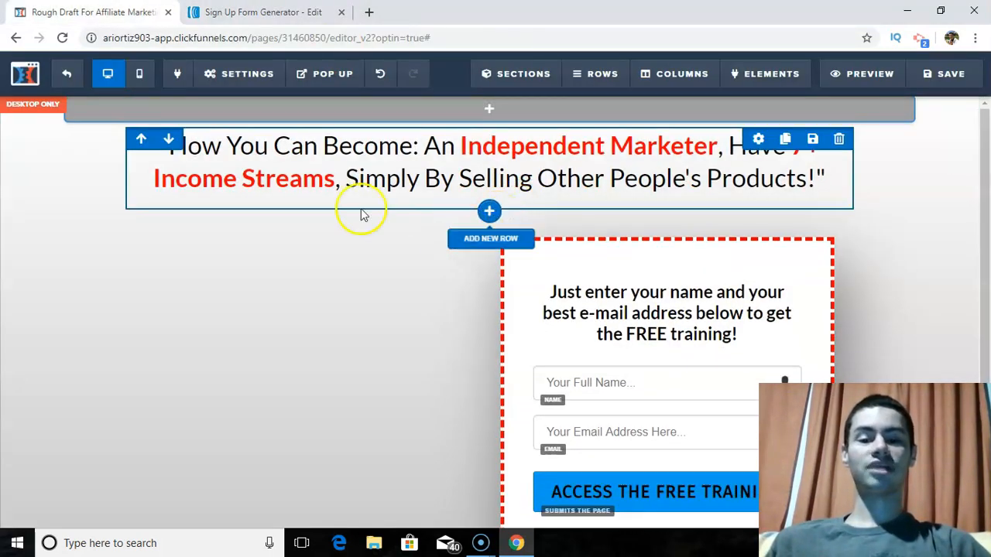
left_click(241, 71)
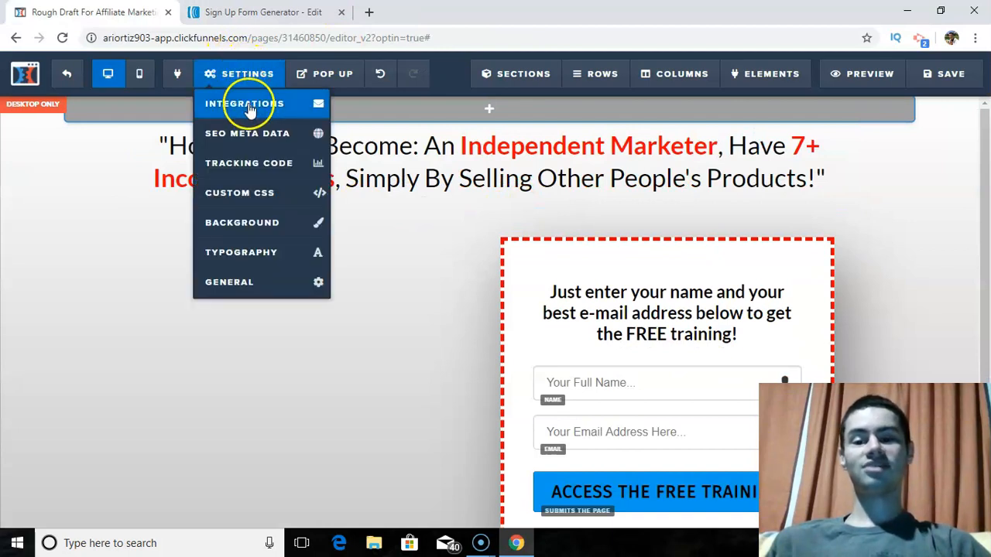
left_click(249, 105)
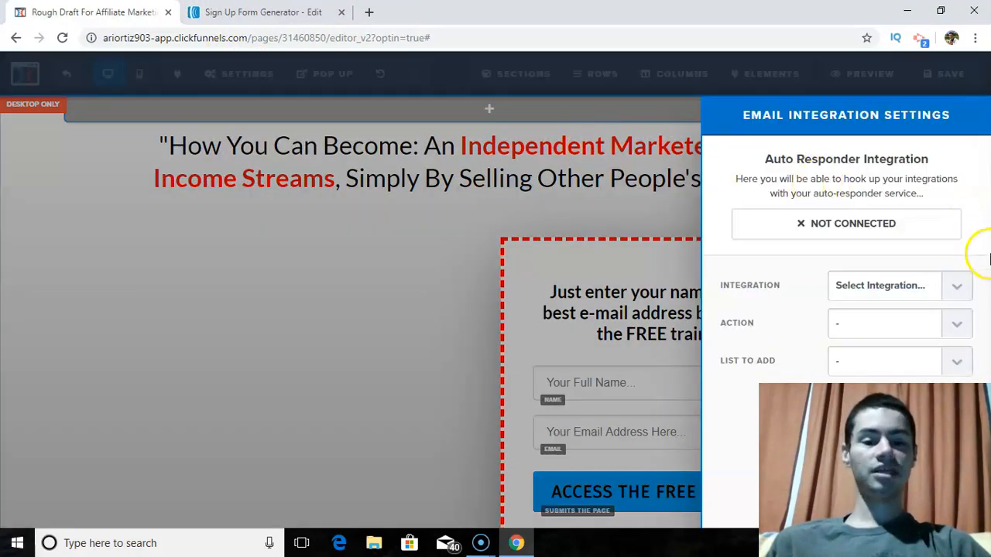
left_click(893, 294)
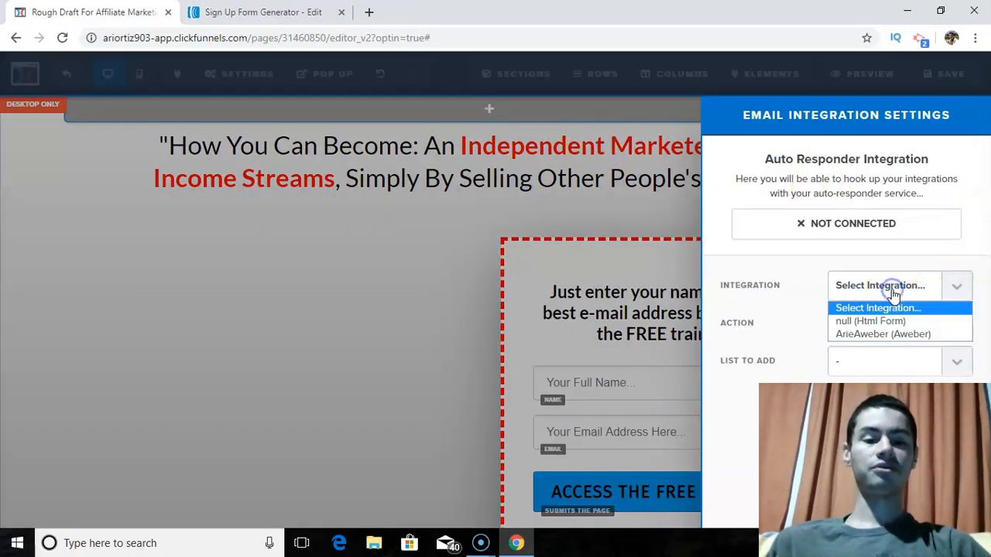
left_click(880, 335)
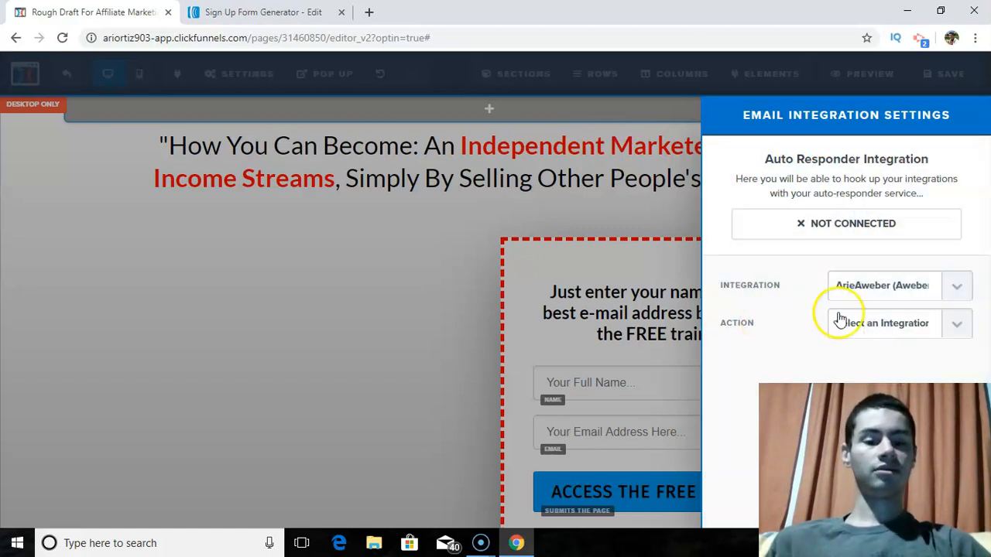
- Set the integration action to Integrate Existing Form, choose the Affiliate Marketing Made list, and close the settings
left_click(876, 327)
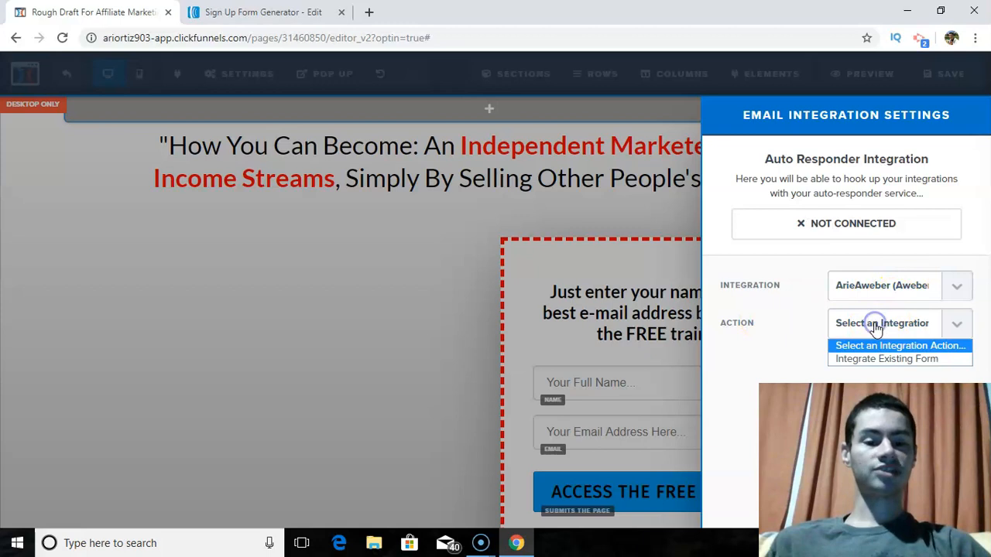
left_click(922, 360)
left_click(935, 361)
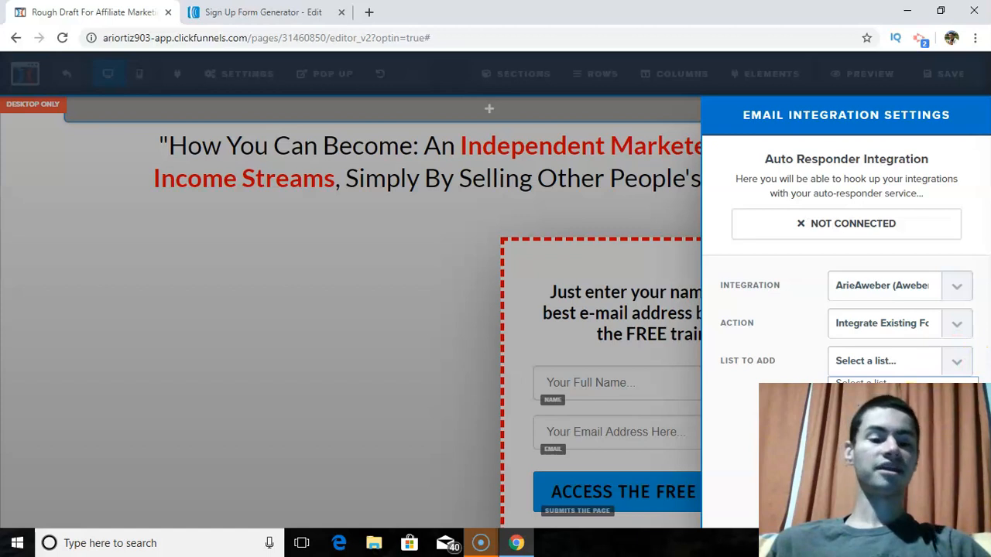
left_click(890, 410)
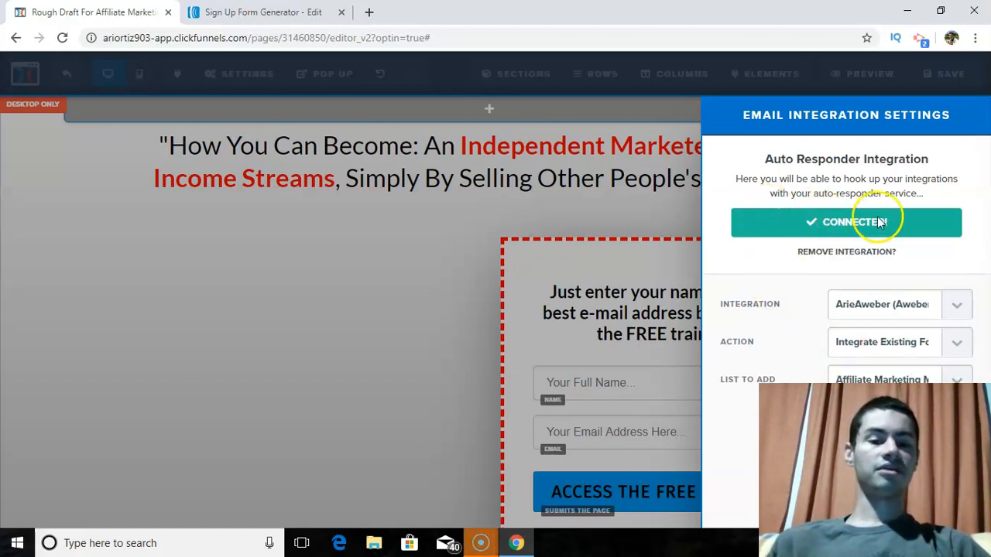
left_click(650, 232)
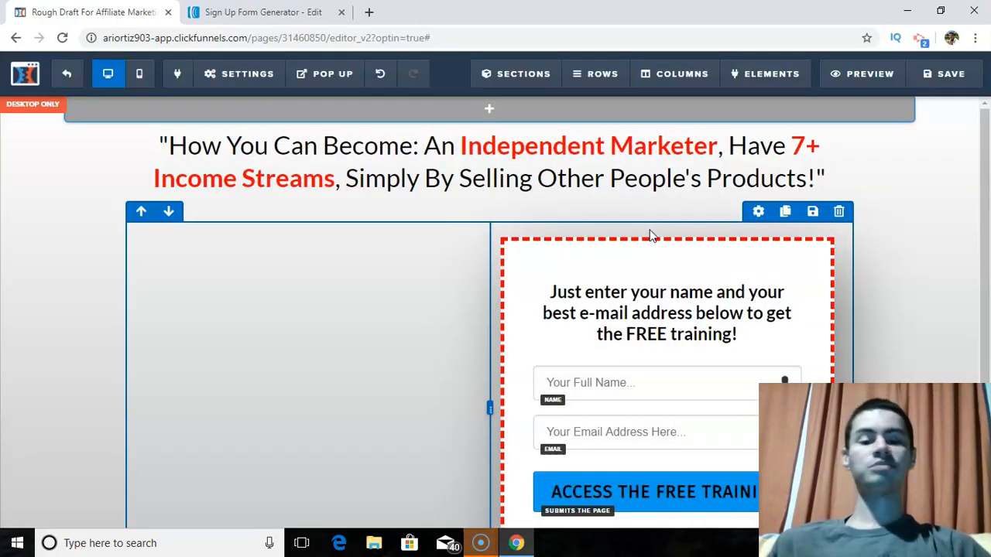
- Return to the AWeber sign up form's Publish stage
left_click(627, 381)
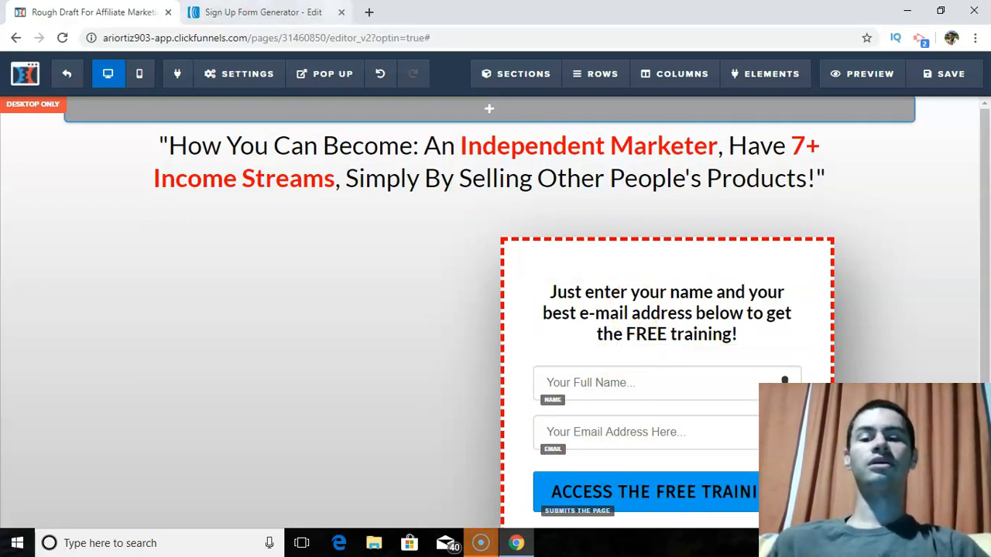
left_click(260, 12)
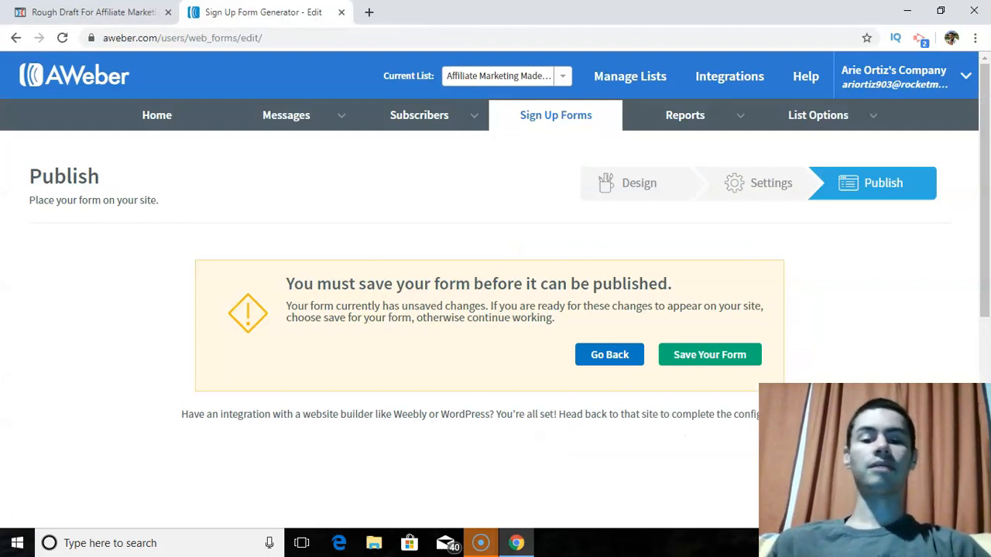